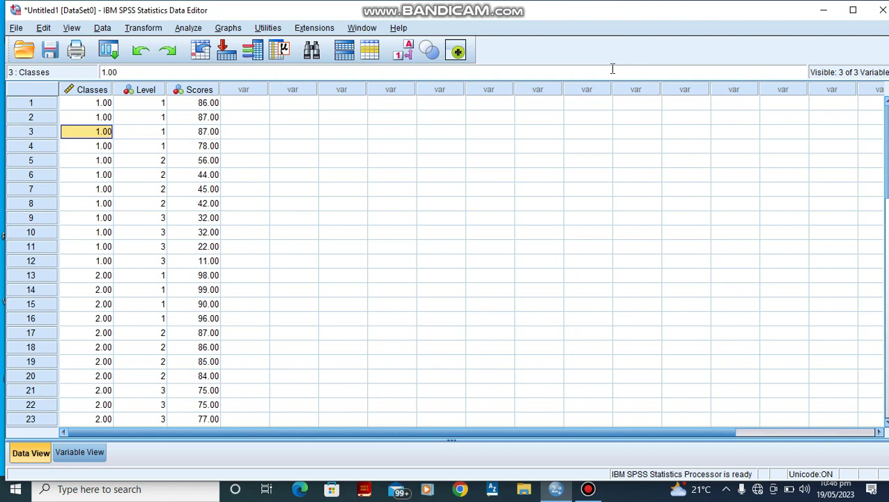
Step: Review the value labels defined for the Classes variable without changing them
left_click(103, 104)
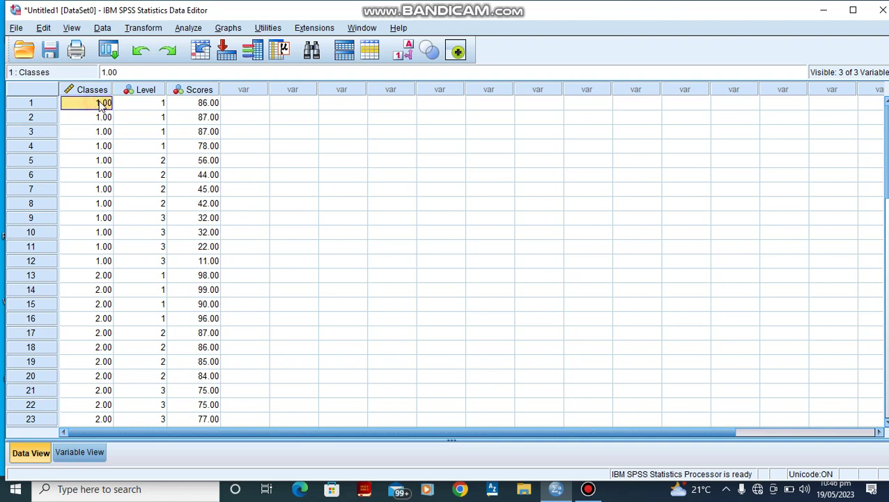
left_click(95, 455)
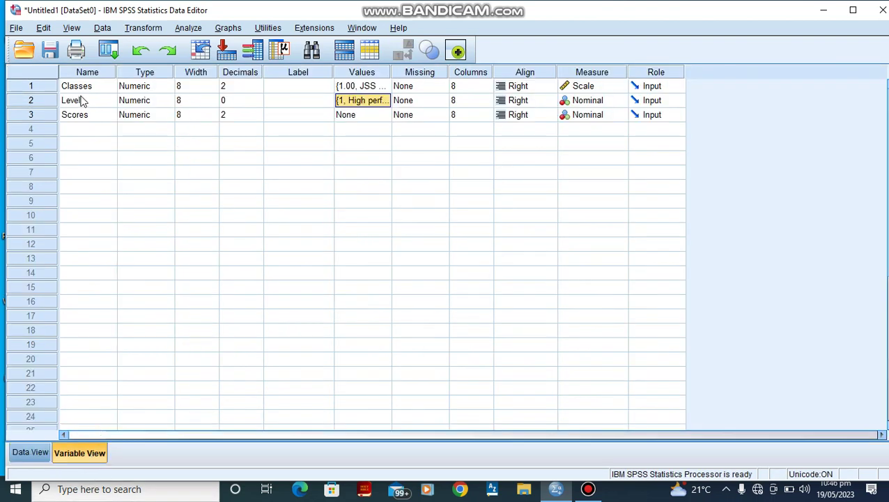
left_click(363, 73)
left_click(382, 89)
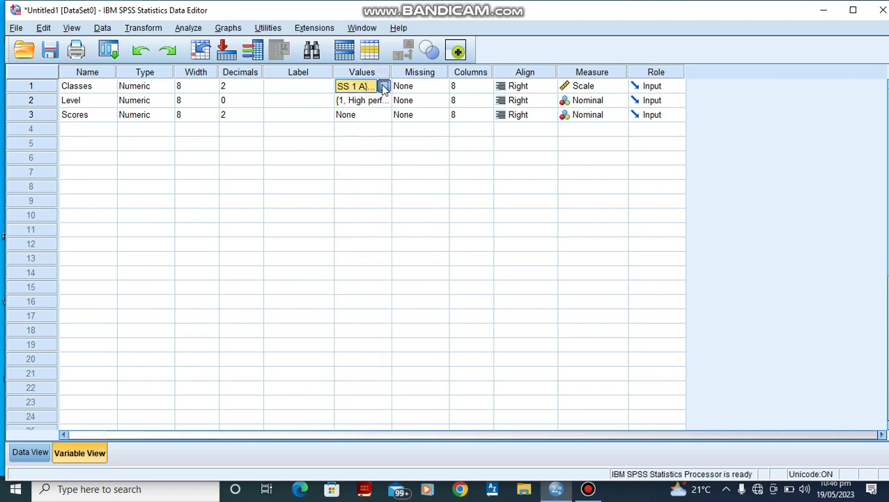
left_click(384, 87)
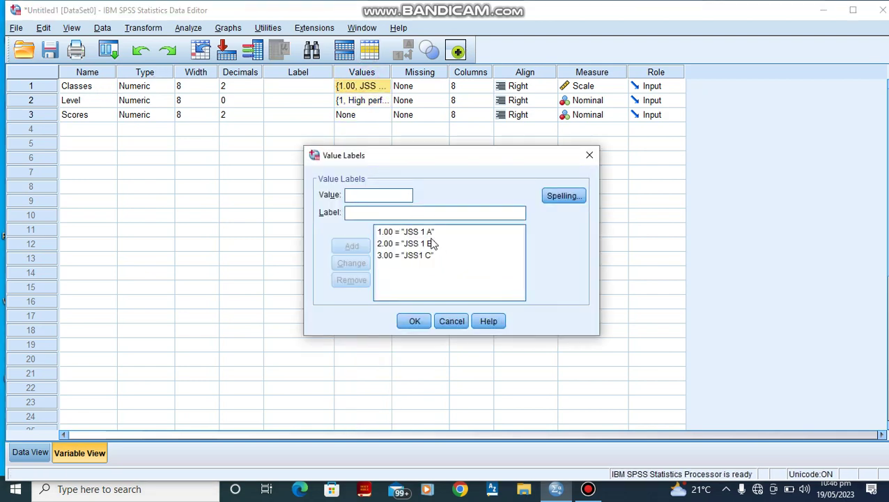
left_click(590, 156)
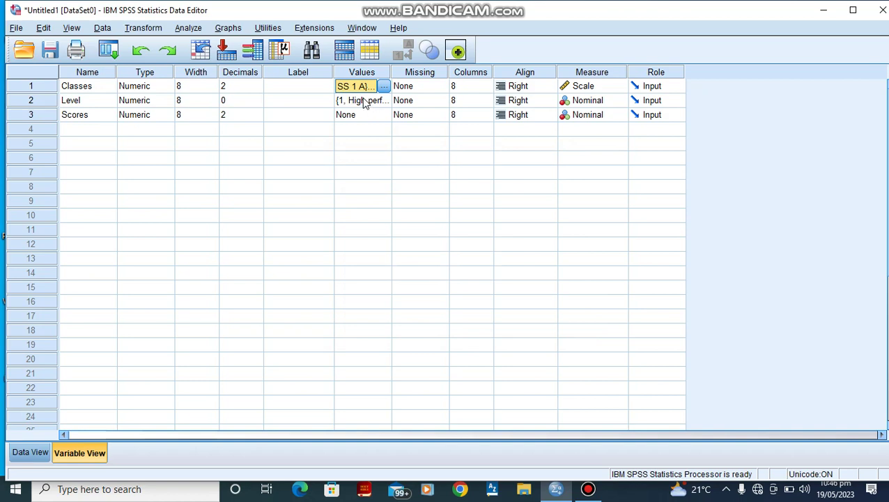
Step: Review the value labels defined for the Level variable, then return to the data values
left_click(362, 99)
left_click(383, 102)
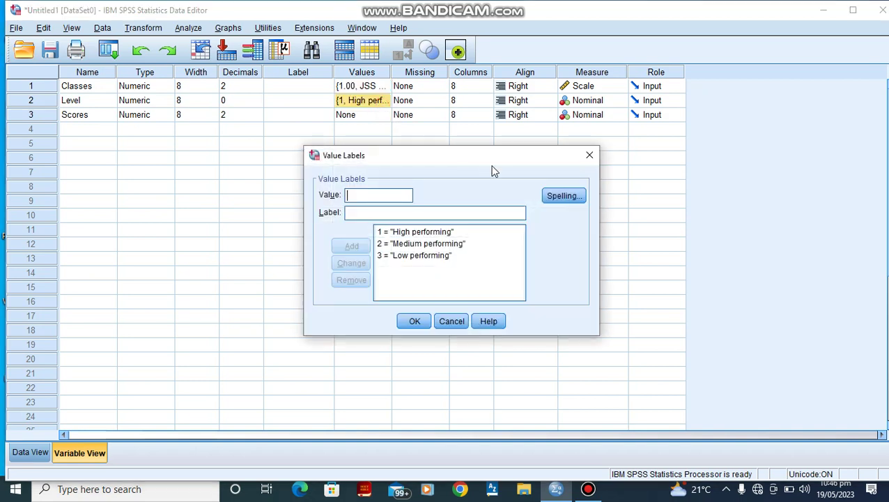
left_click(588, 157)
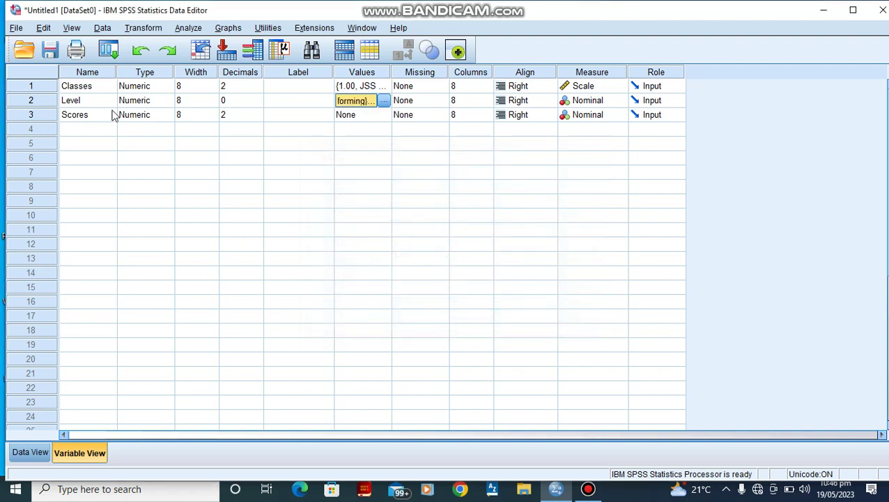
left_click(40, 451)
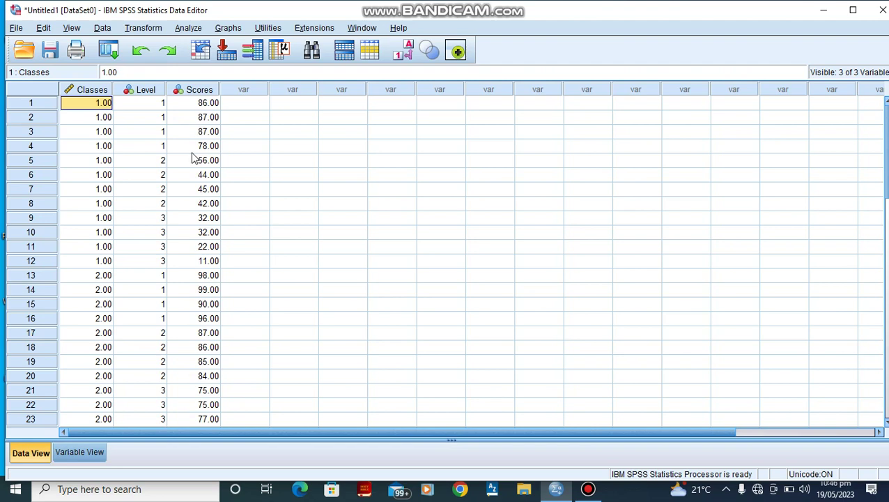
Step: Set up a univariate general linear model with Scores as dependent variable, Classes as fixed factor and Level as random factor
left_click(199, 30)
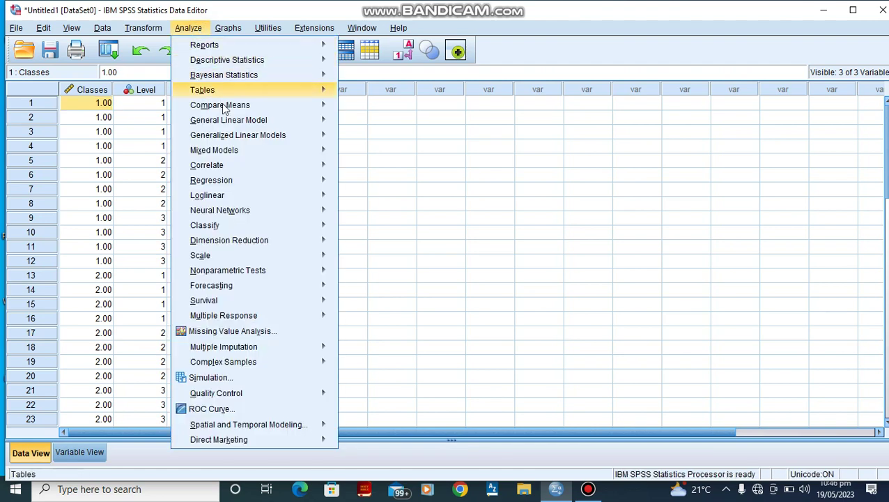
mouse_move(226, 123)
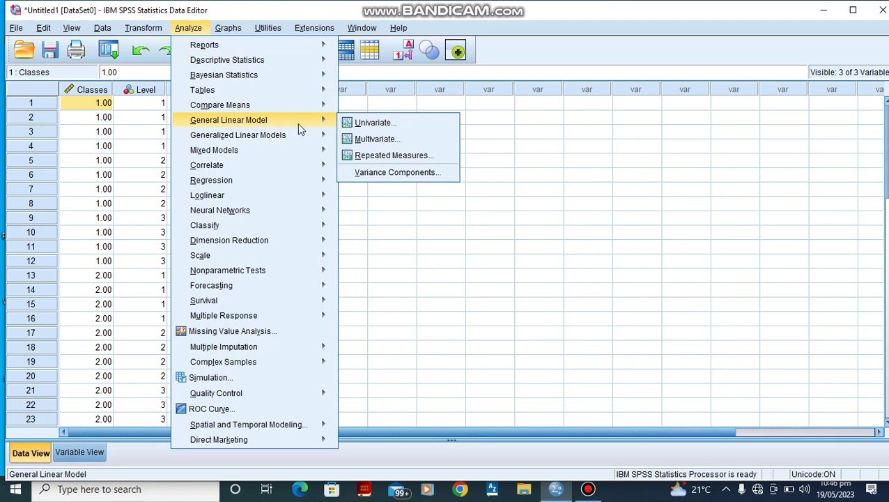
left_click(360, 127)
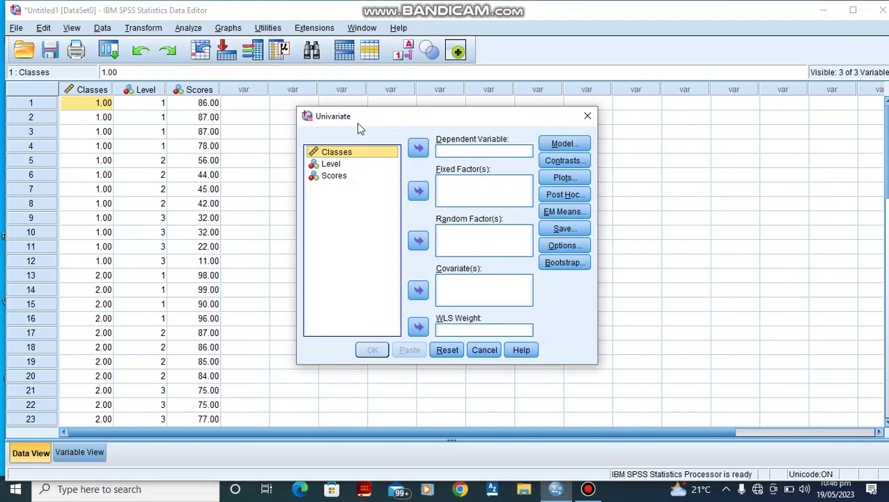
left_click(337, 176)
left_click(419, 147)
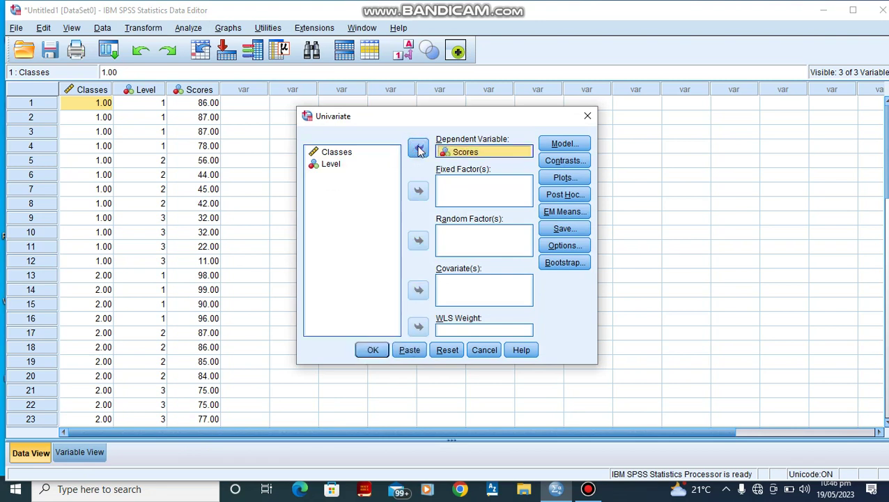
left_click(341, 153)
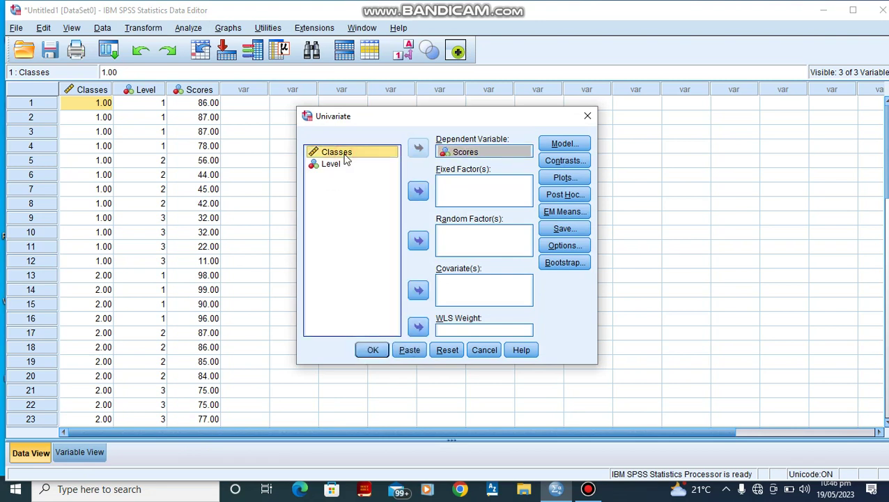
left_click(419, 193)
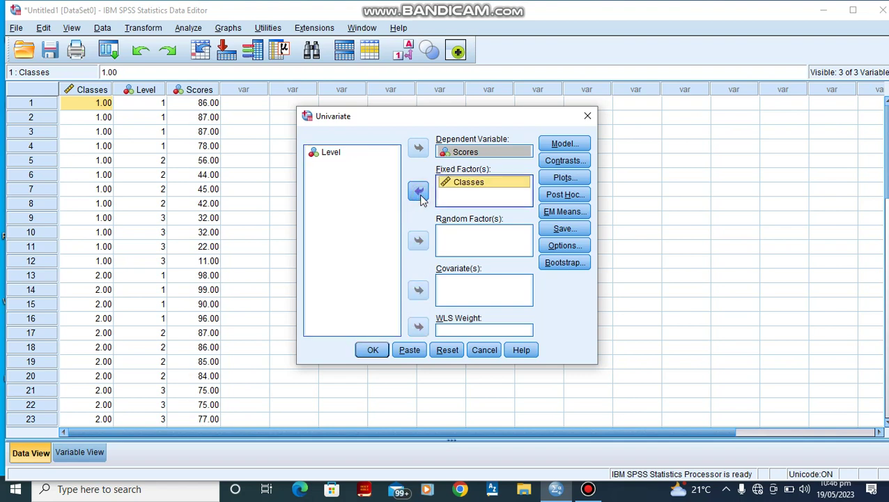
left_click(335, 155)
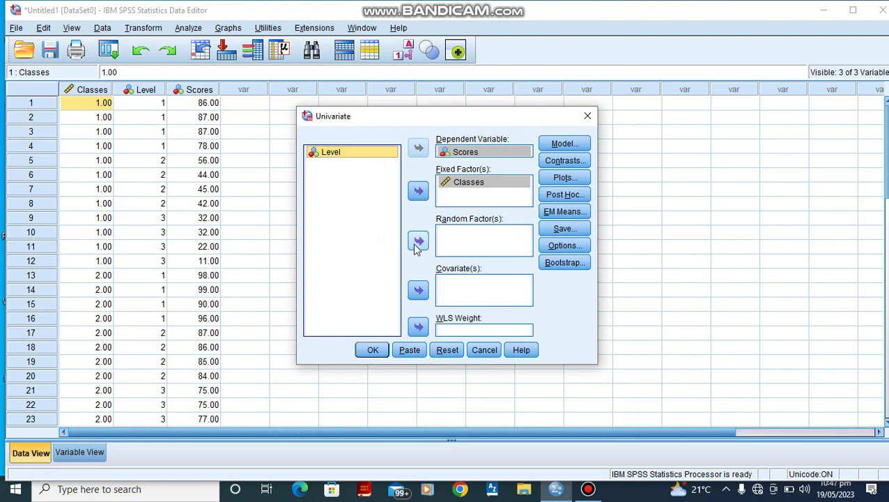
left_click(418, 244)
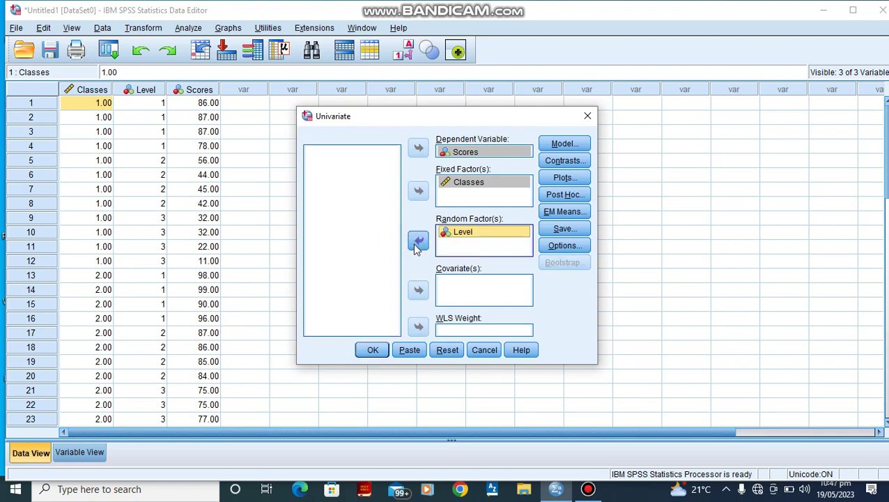
Step: Include descriptive statistics and homogeneity tests in the univariate model's output options
left_click(563, 248)
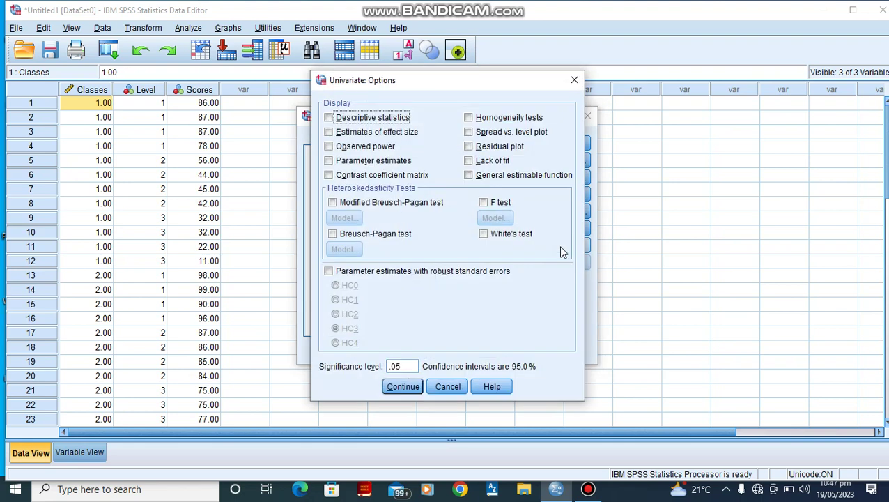
left_click(329, 118)
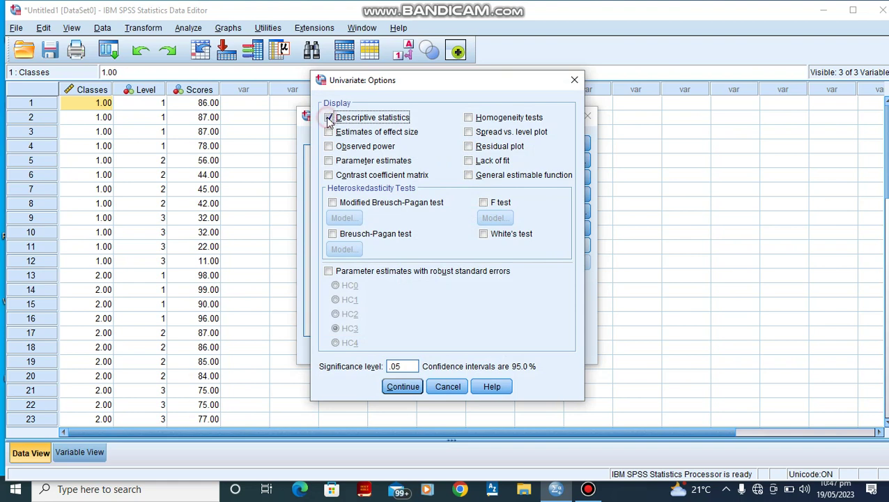
left_click(467, 120)
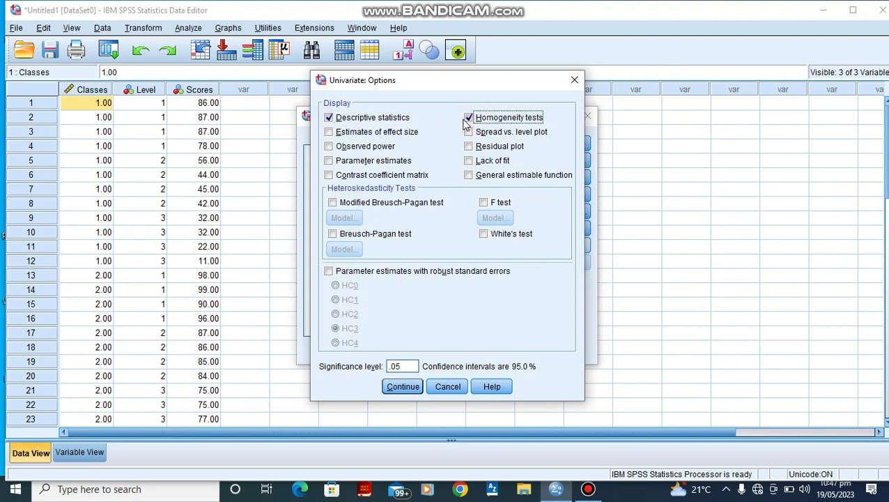
left_click(403, 387)
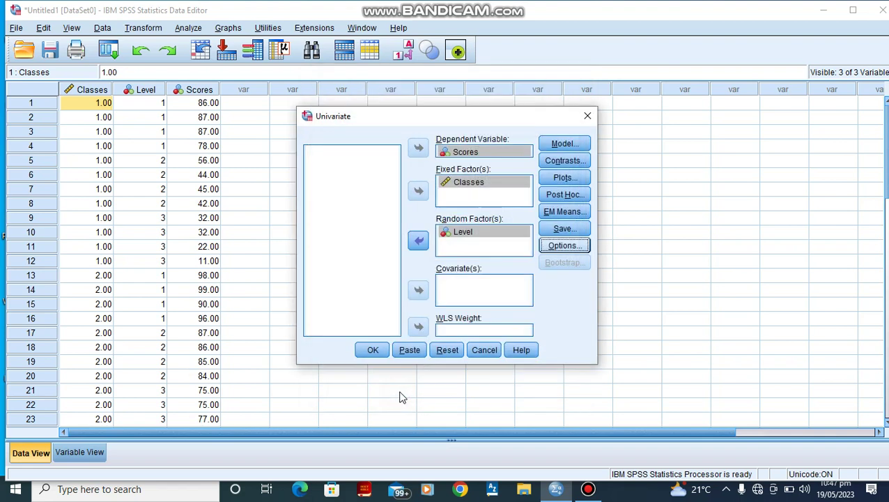
Step: Paste the univariate analysis as syntax and change the Classes*Level interaction in the DESIGN line to the nested term Classes(Level)
left_click(416, 352)
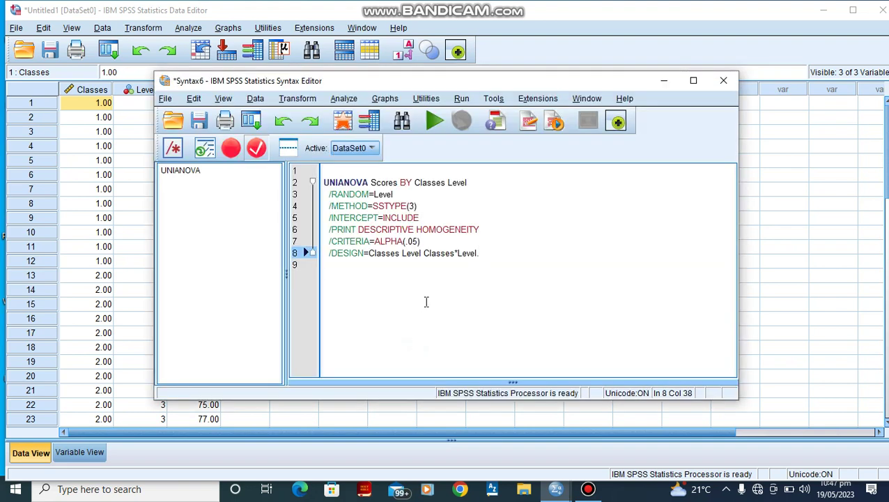
left_click(458, 253)
key("BackSpace")
type("(")
key("Right")
key("Right")
key("Right")
key("Right")
key("Right")
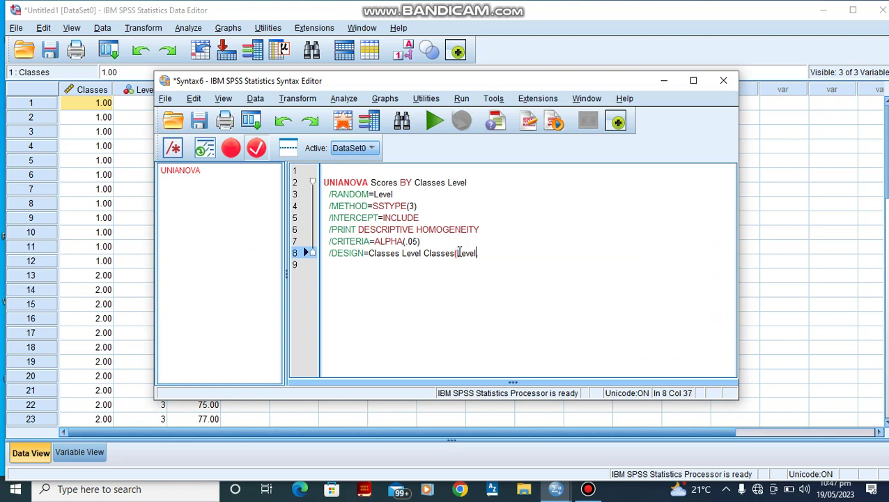
type(")")
Step: Remove the standalone Level term so the design reads Classes Classes(Level), and run the UNIANOVA syntax
key("Left")
key("Left")
key("Left")
key("Left")
key("Left")
key("Left")
key("Left")
key("Left")
key("Left")
key("Left")
key("Left")
key("Left")
key("Left")
key("Left")
key("Left")
key("Left")
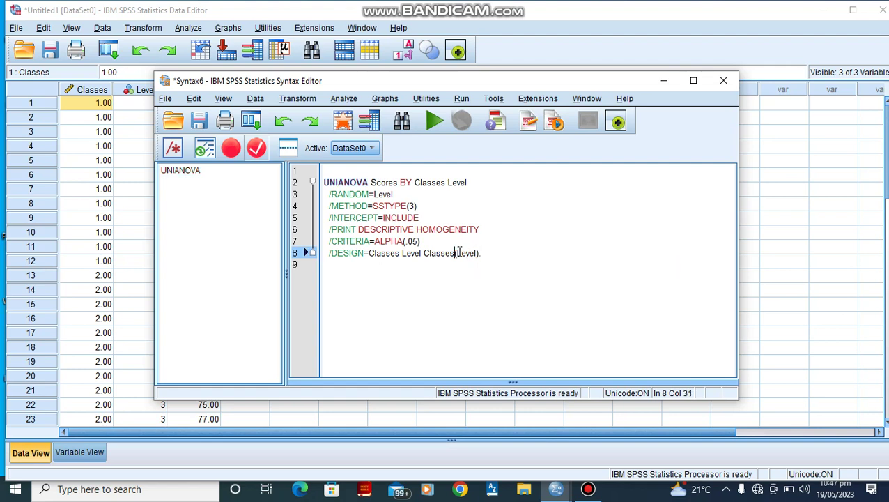
key("Right")
key("Right")
key("BackSpace")
key("BackSpace")
key("BackSpace")
key("BackSpace")
key("BackSpace")
key("BackSpace")
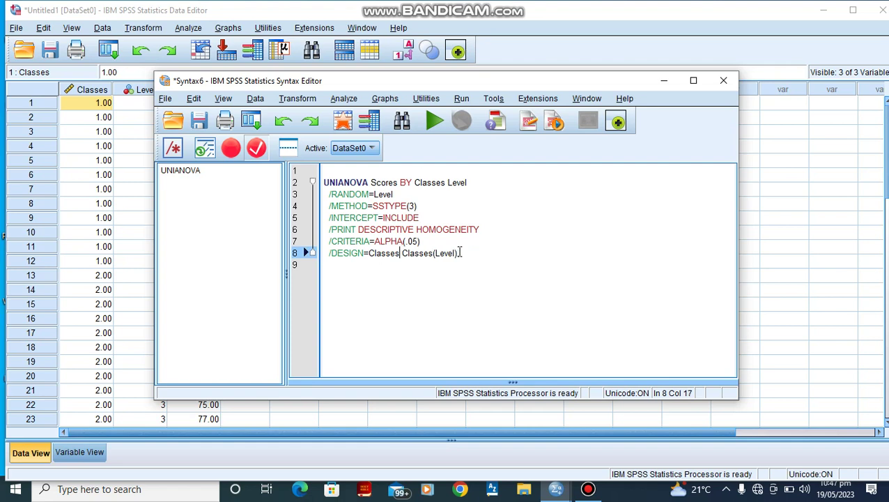
key("Right")
key("Right")
key("Right")
left_click(433, 123)
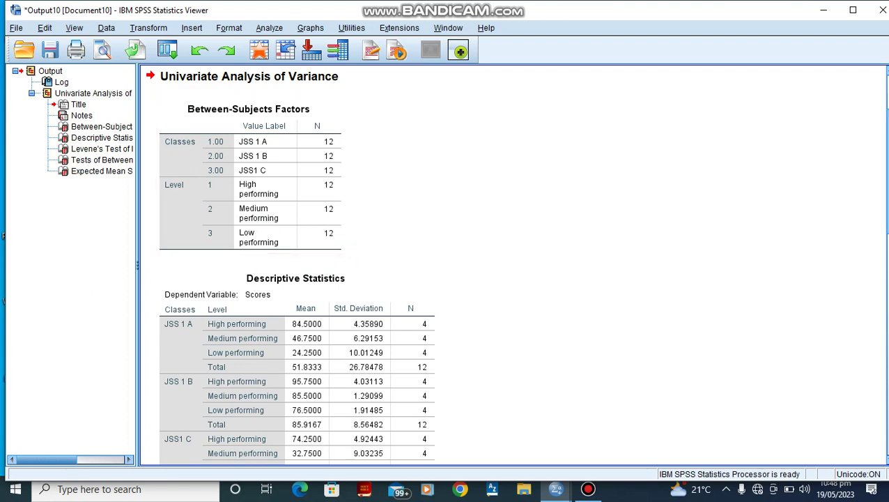
Step: Examine the means and standard deviations by class and level in the Descriptive Statistics table
scroll(869, 198, "down", 5)
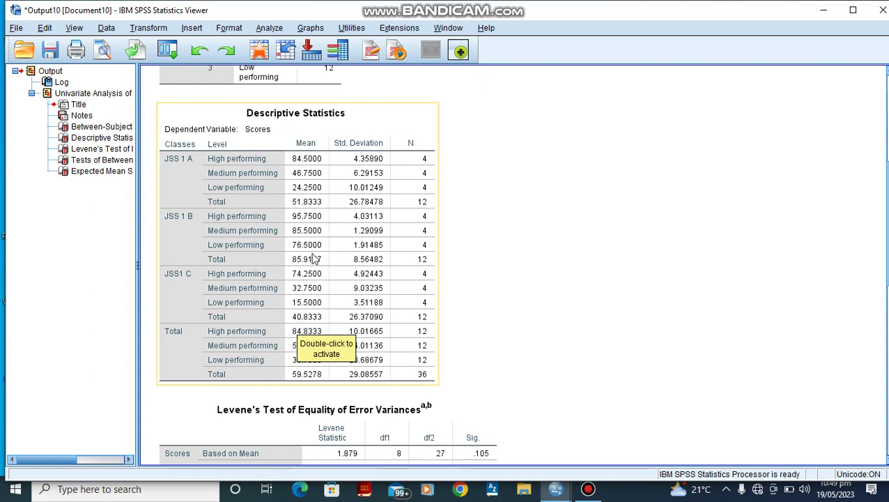
left_click(539, 218)
left_click(367, 263)
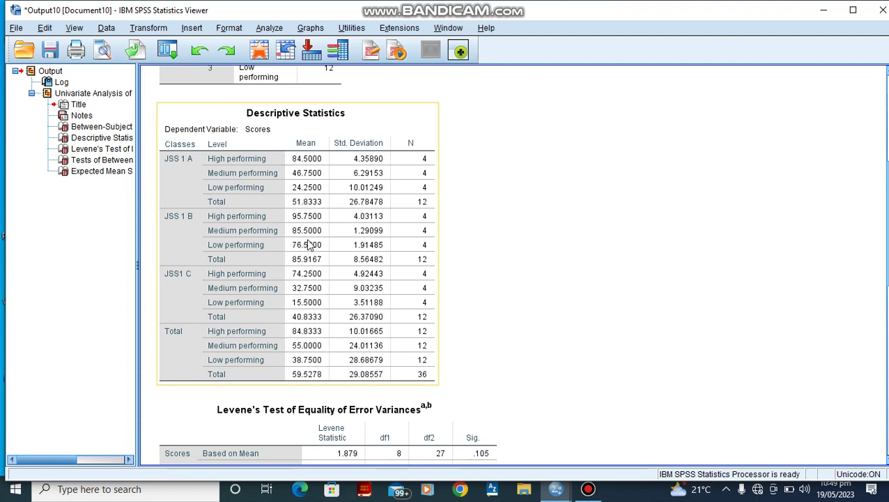
left_click(509, 206)
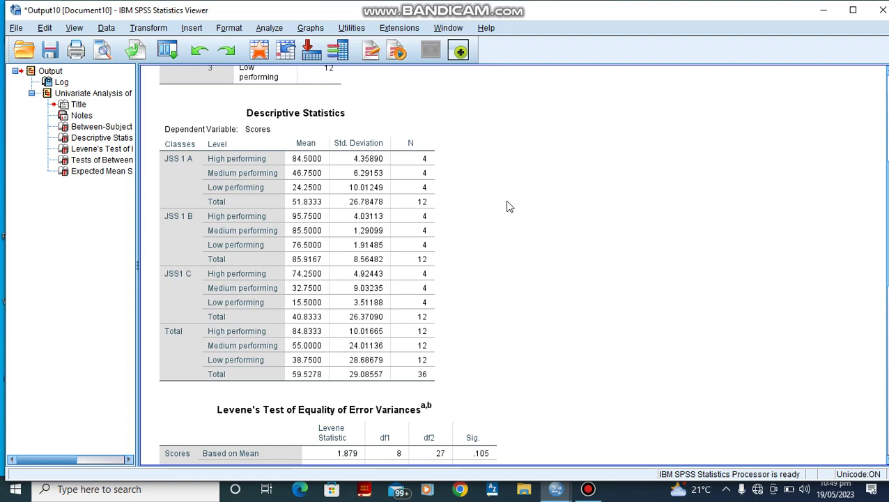
left_click(408, 228)
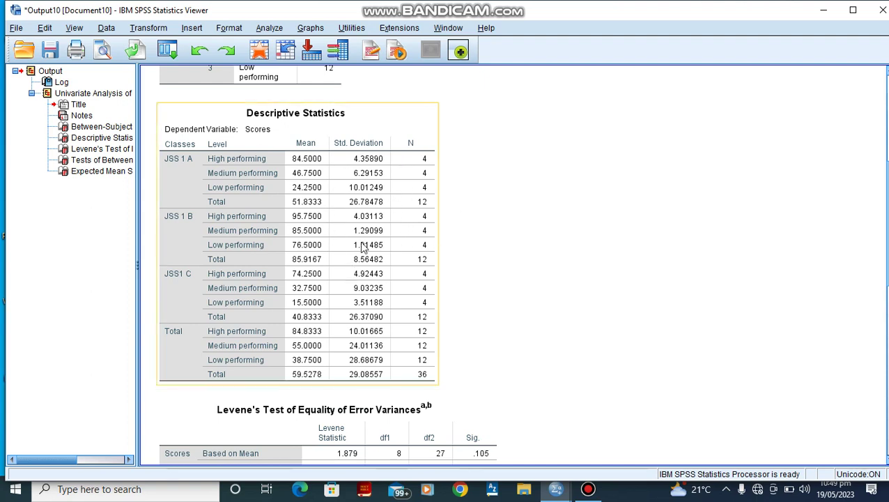
left_click(497, 276)
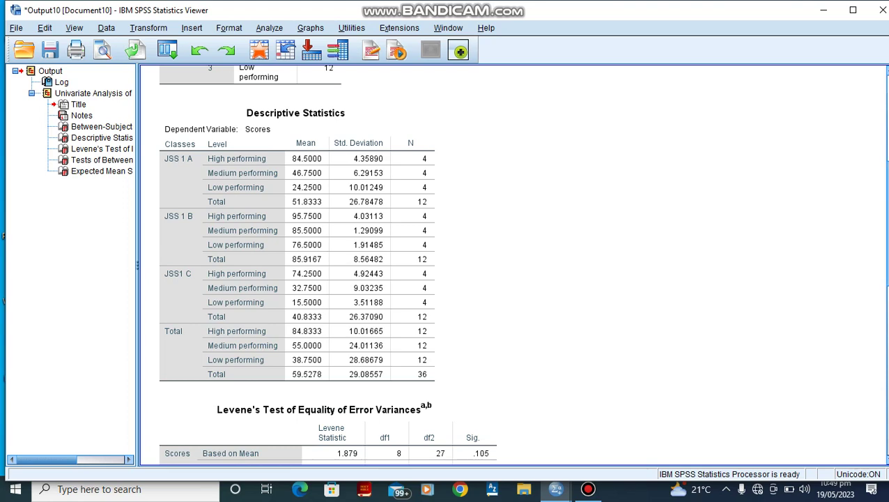
Step: Examine the significance values in Levene's Test of Equality of Error Variances
scroll(488, 265, "down", 4)
scroll(488, 264, "up", 3)
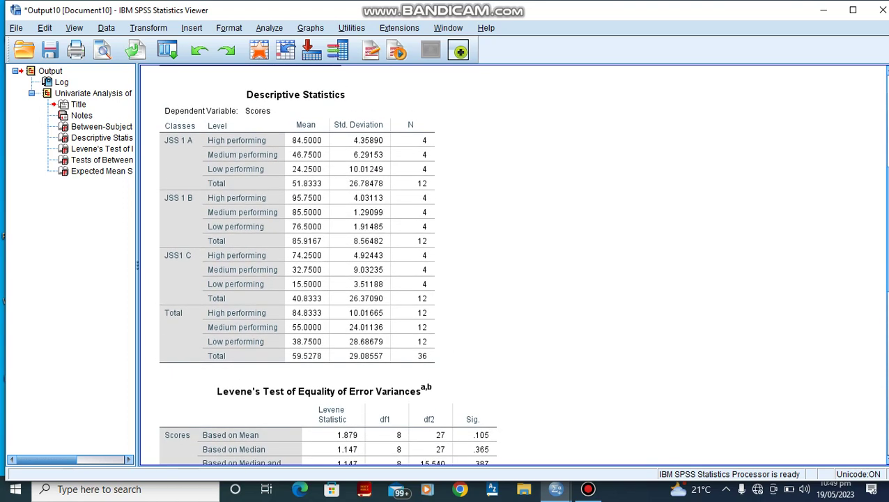
scroll(328, 264, "down", 5)
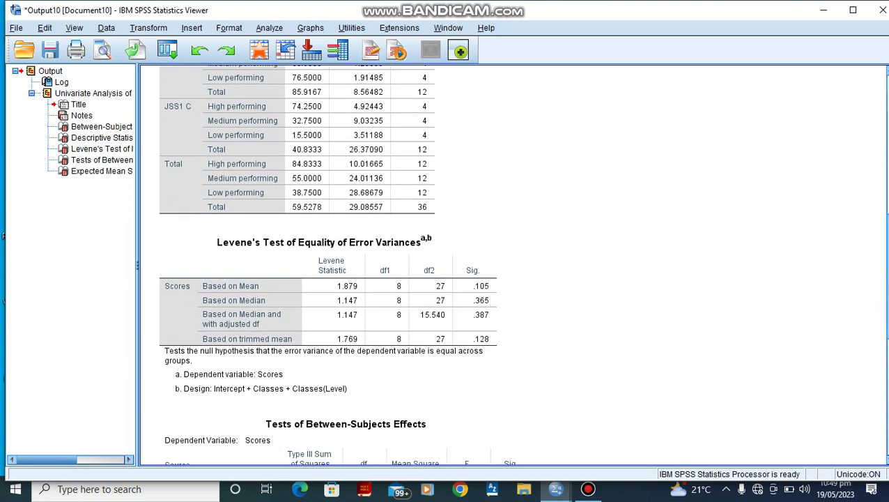
scroll(599, 293, "down", 2)
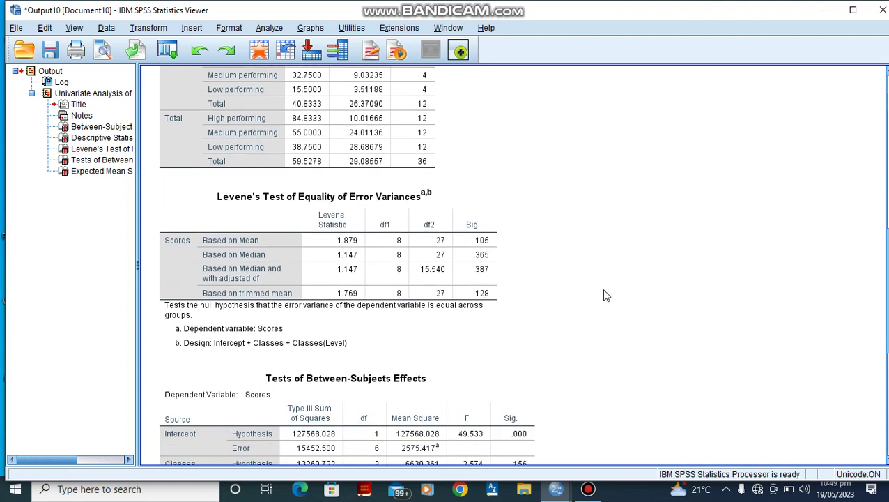
left_click(487, 251)
Step: Examine the F and significance values for Classes and Classes(Level) in the Tests of Between-Subjects Effects table
scroll(883, 293, "down", 9)
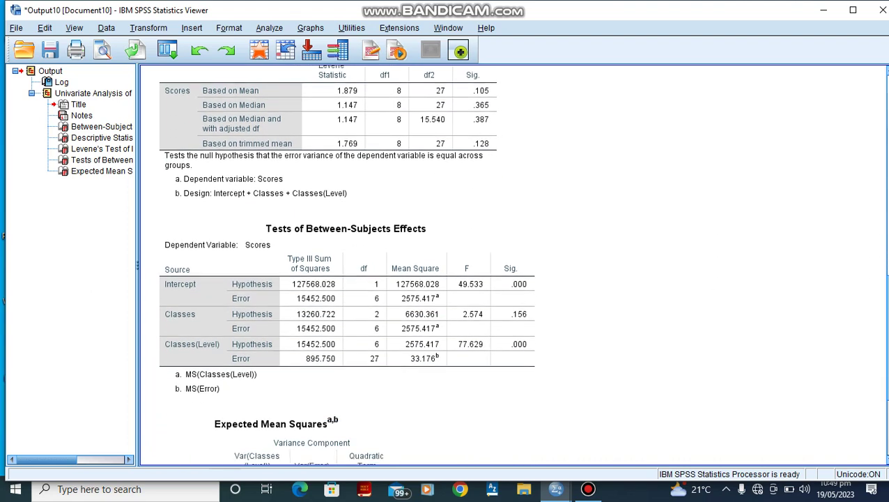
left_click(513, 238)
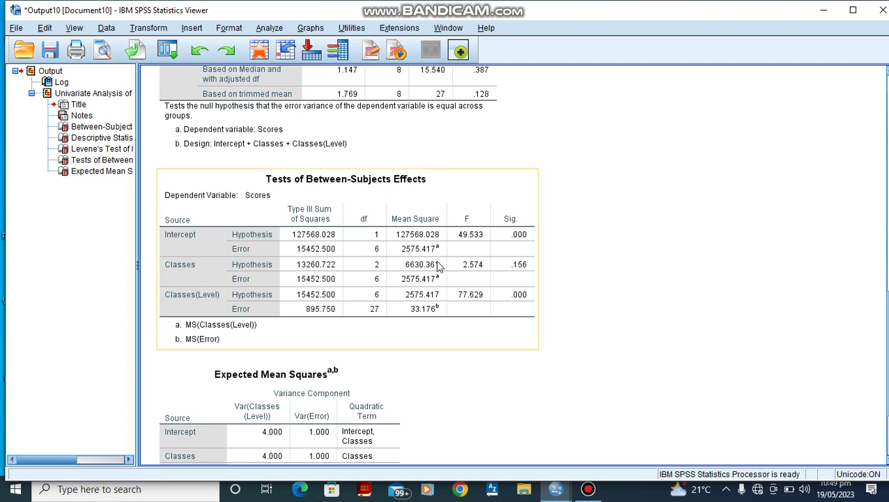
left_click(566, 296)
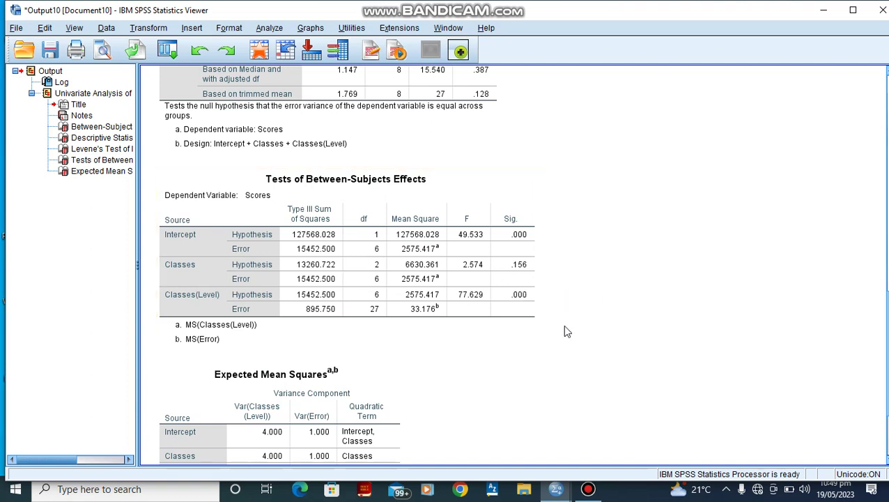
left_click(320, 322)
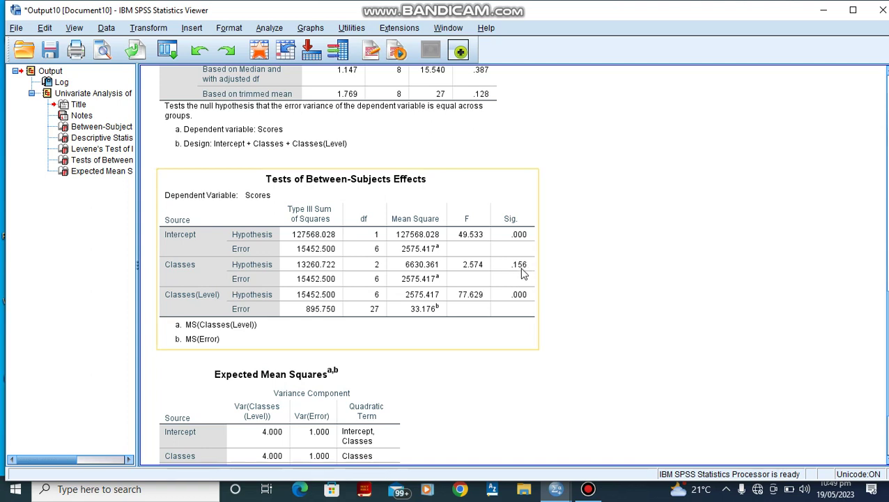
left_click(609, 287)
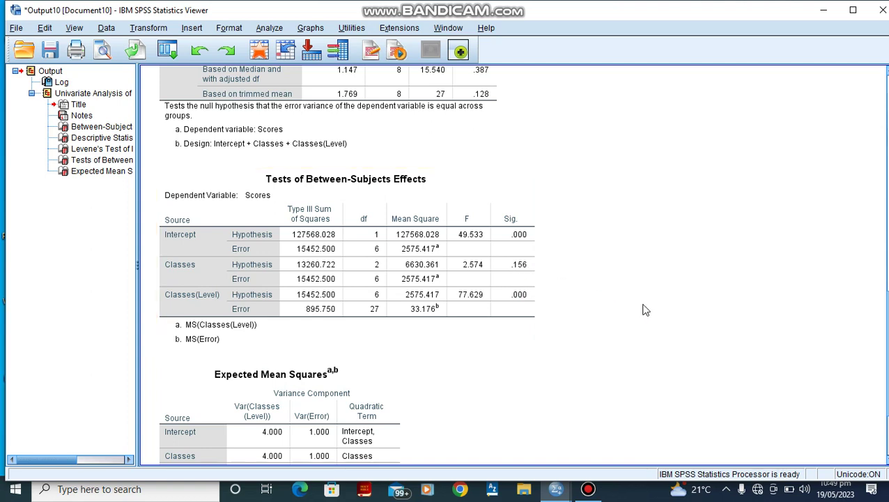